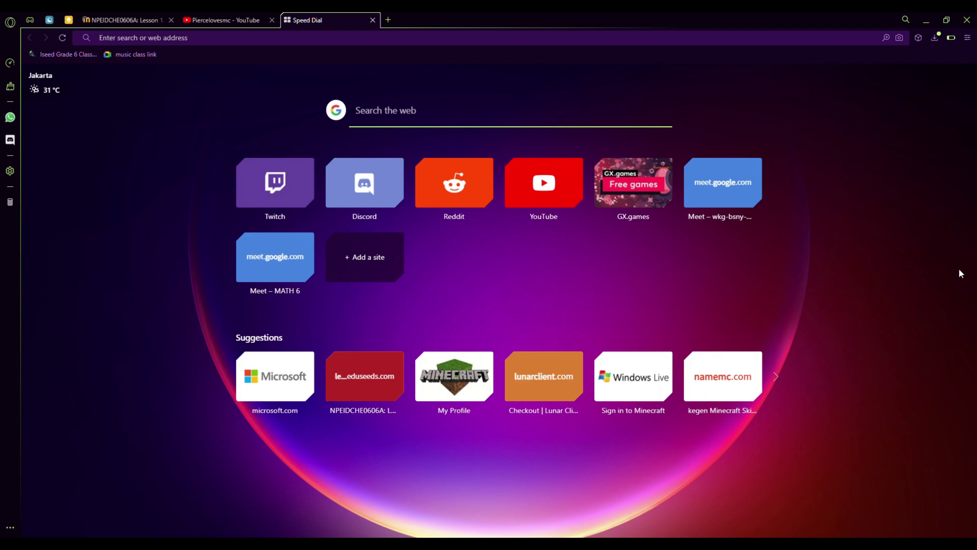
Search Google for 'Minecraft' and open the 'Minecraft Official Site' result
key("ctrl+l")
type("Minecraft")
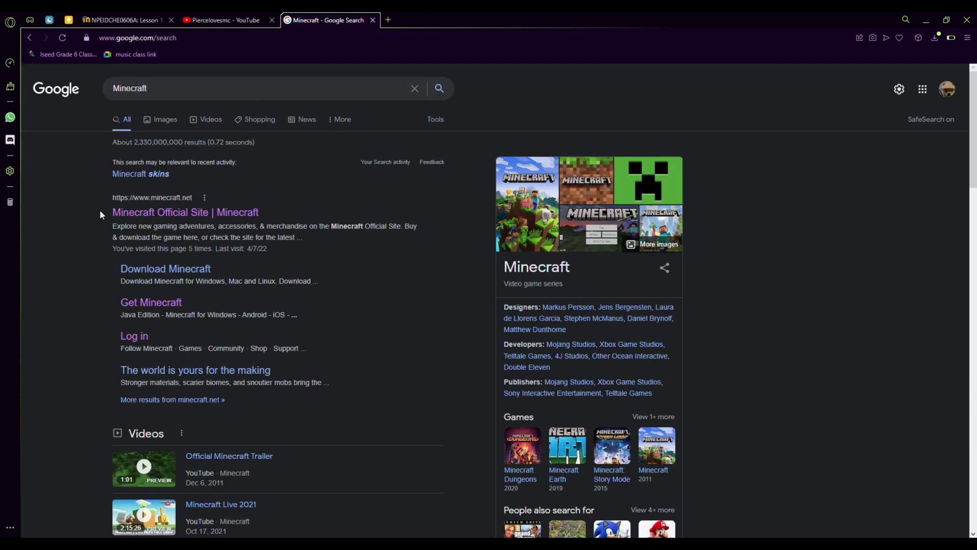
left_click_drag(111, 214, 275, 209)
left_click(235, 215)
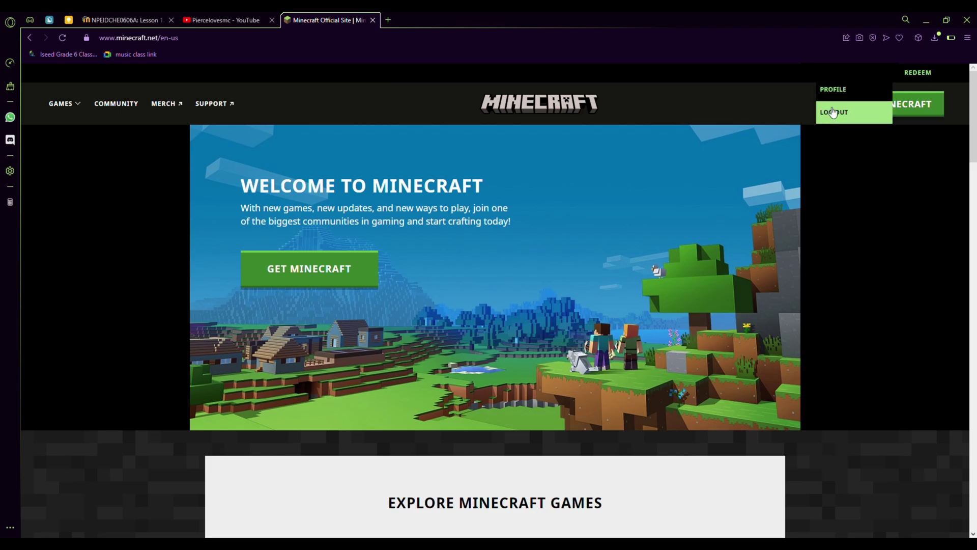
mouse_move(836, 81)
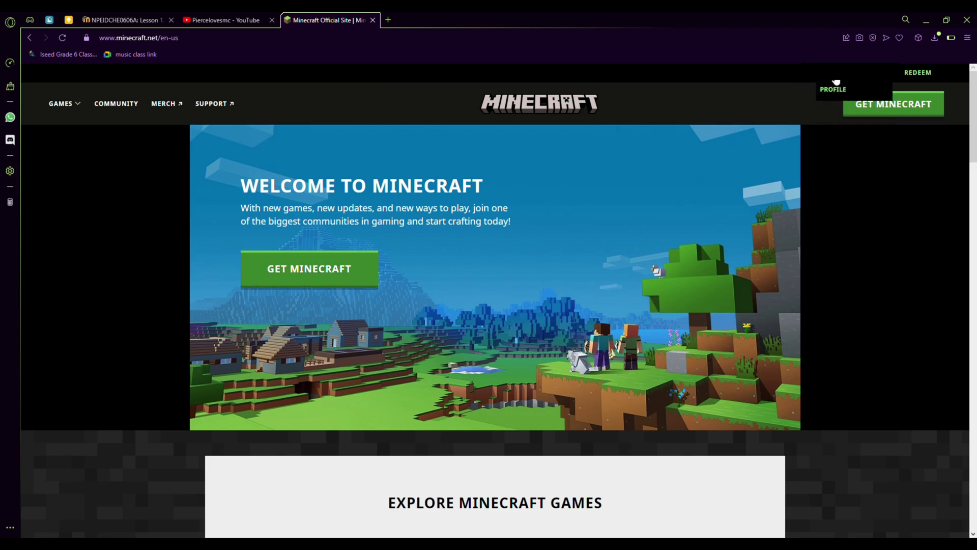
From the account profile, view My Wallet, My Account and Redeem, then open My Games
left_click(840, 89)
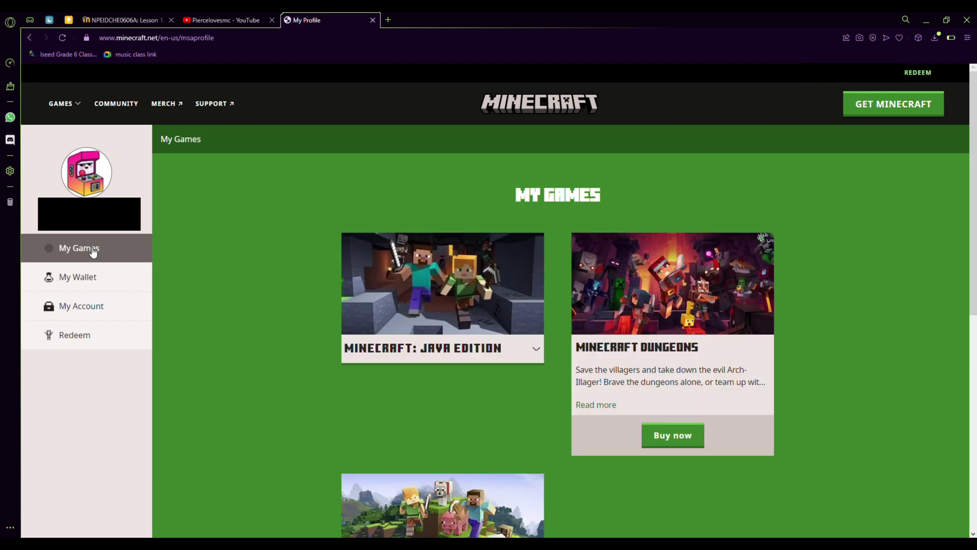
left_click(87, 280)
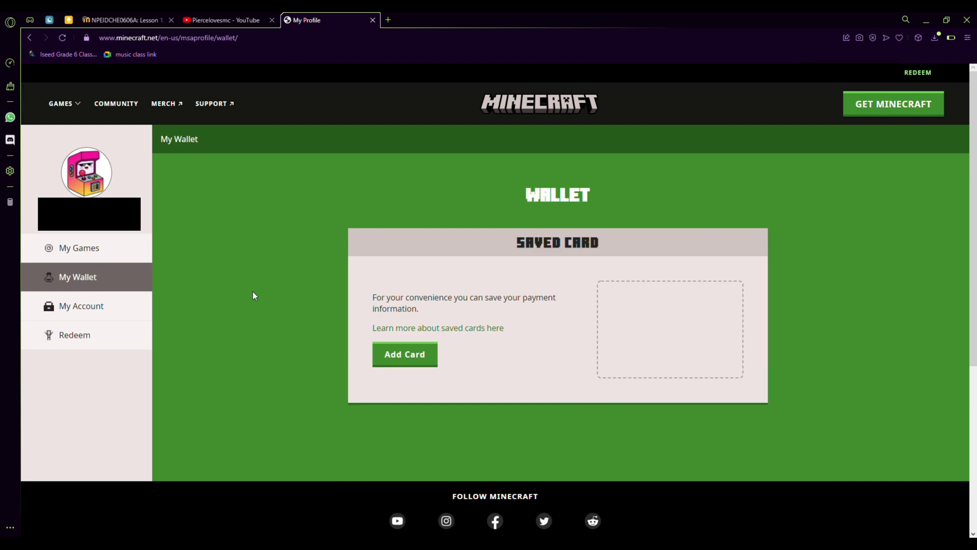
left_click(69, 305)
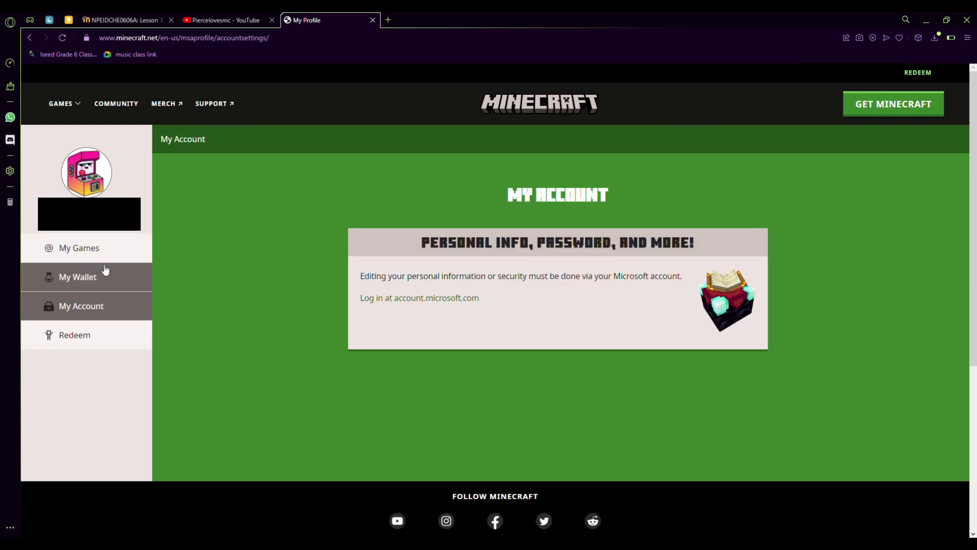
left_click(109, 330)
left_click(77, 257)
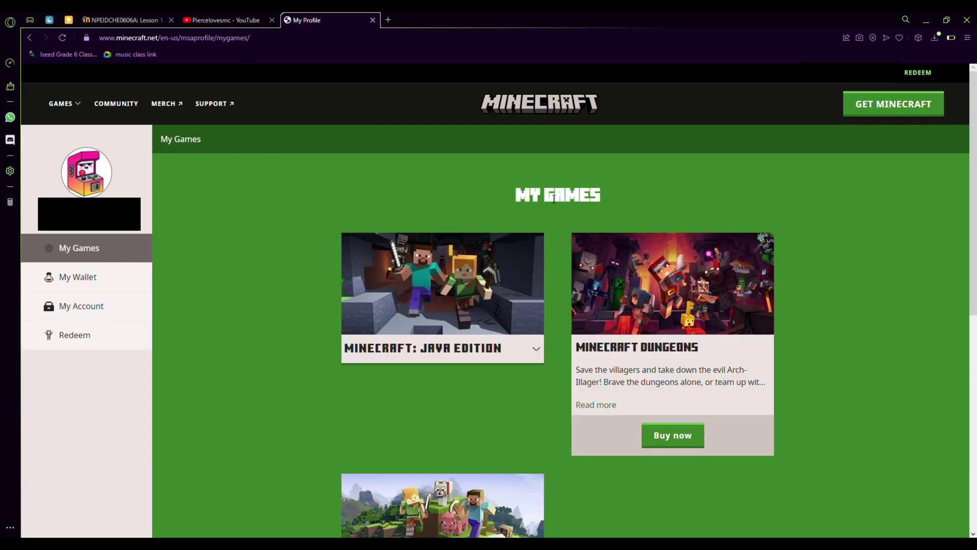
mouse_move(918, 72)
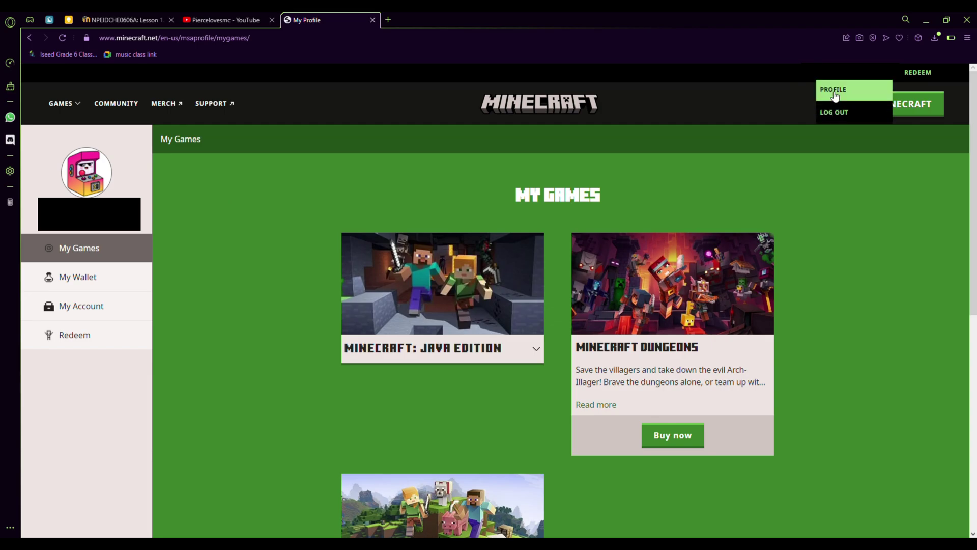
left_click(830, 88)
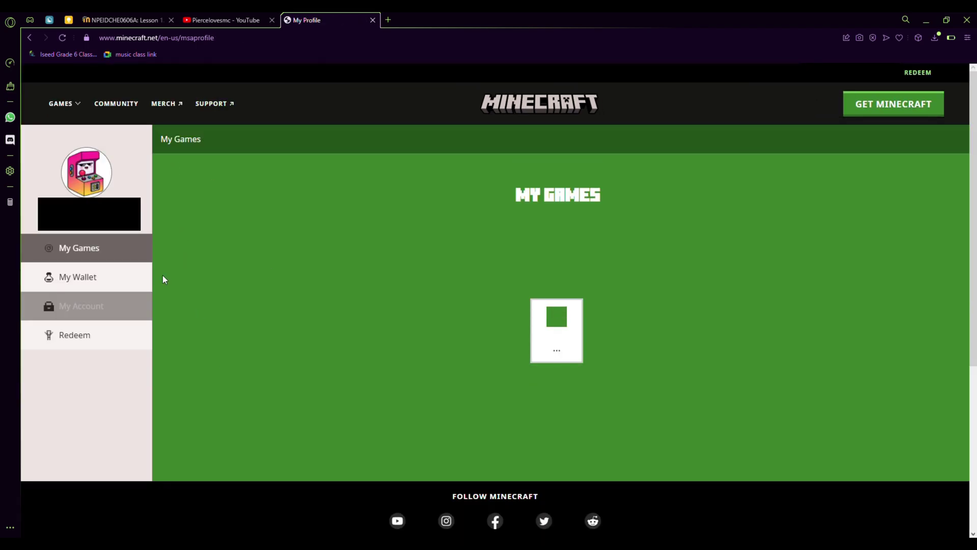
left_click(94, 280)
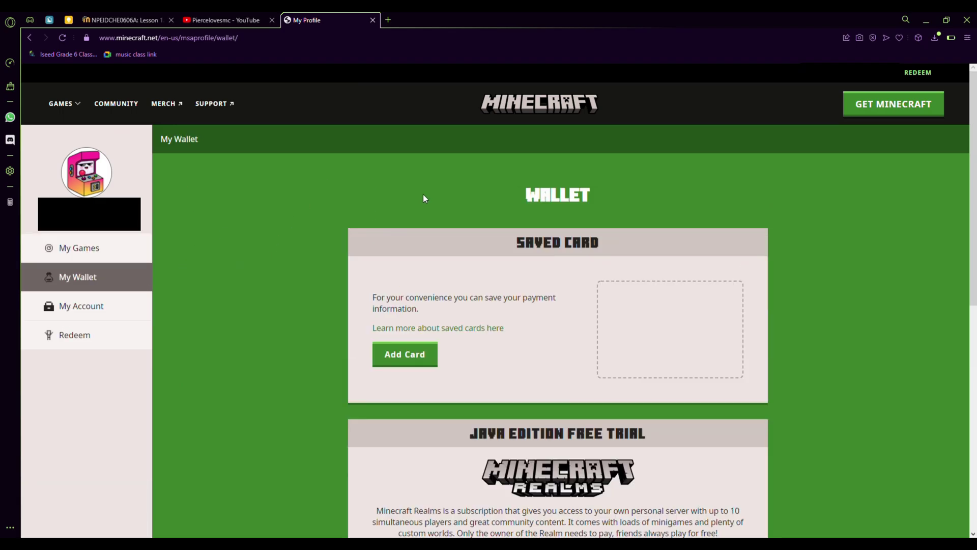
left_click(92, 306)
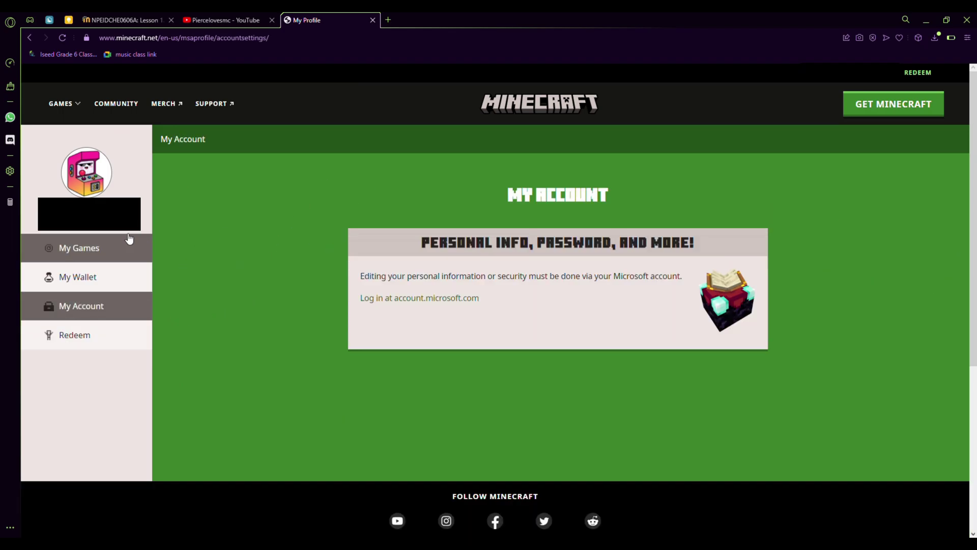
left_click(83, 256)
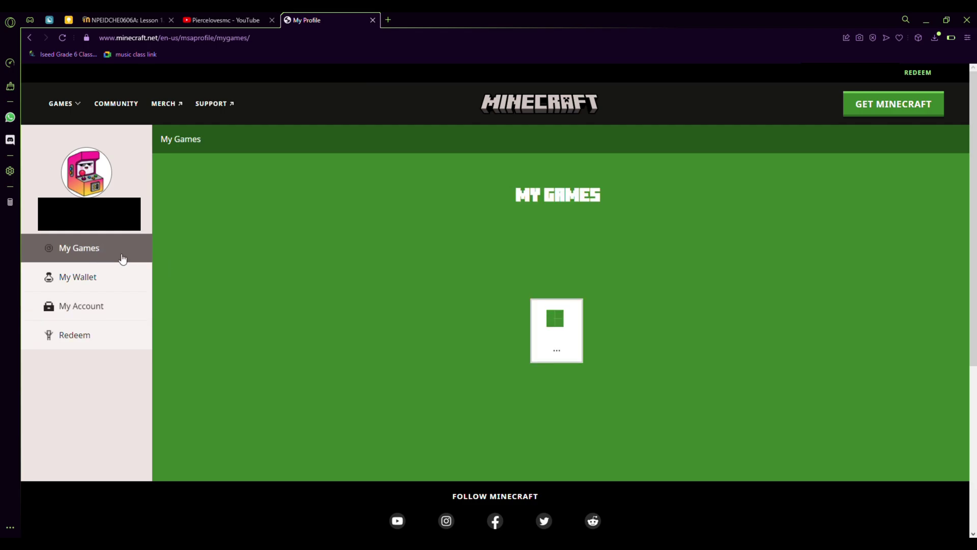
scroll(477, 249, "down", 3)
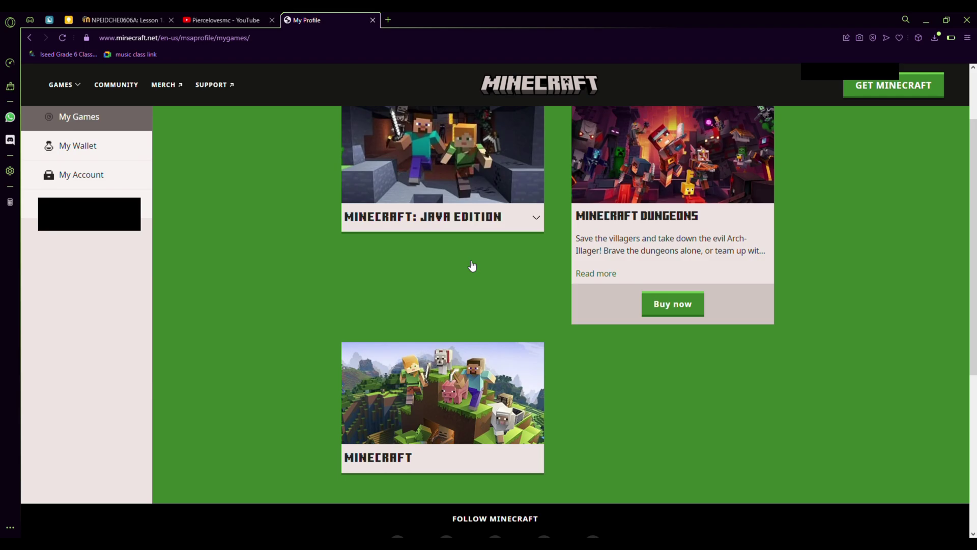
scroll(644, 258, "up", 3)
scroll(808, 291, "down", 4)
scroll(431, 364, "down", 1)
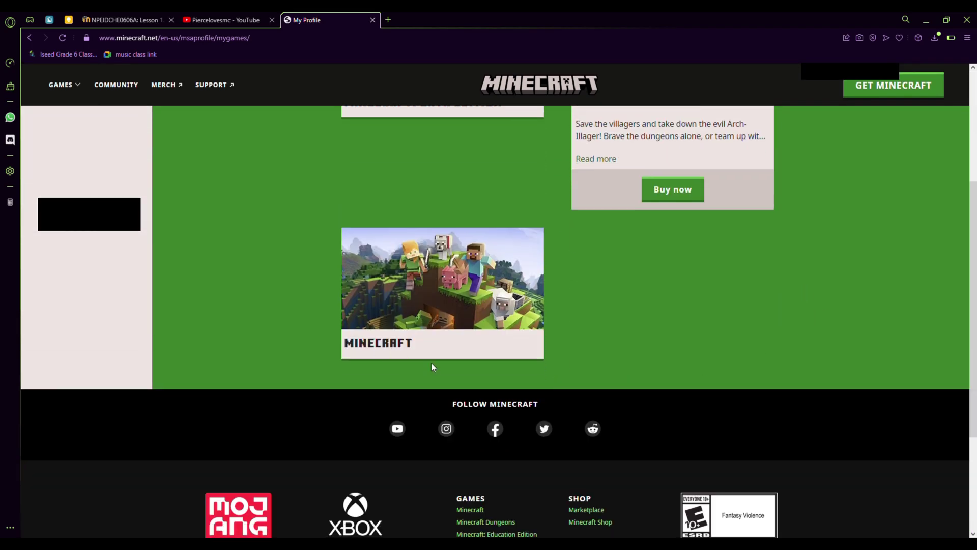
scroll(426, 463, "up", 5)
scroll(412, 450, "down", 3)
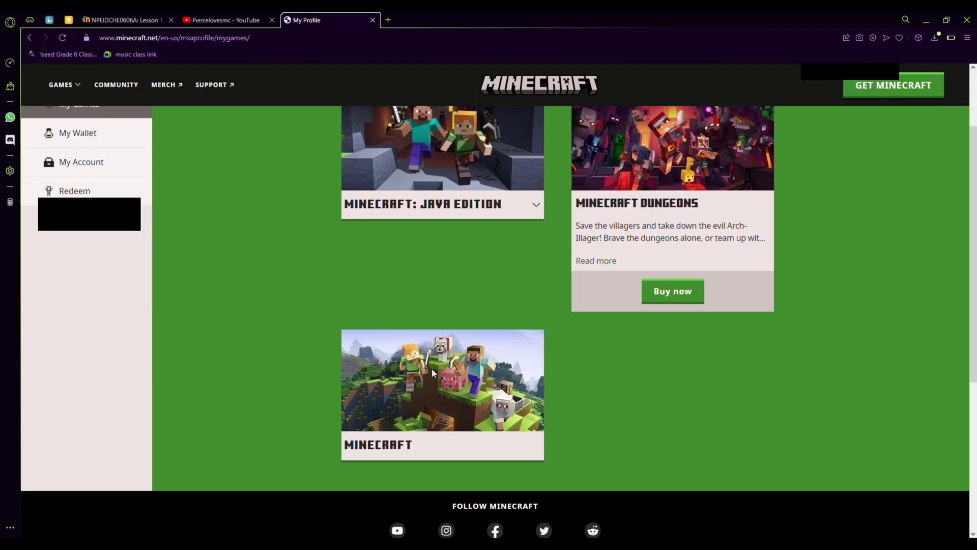
scroll(434, 373, "up", 3)
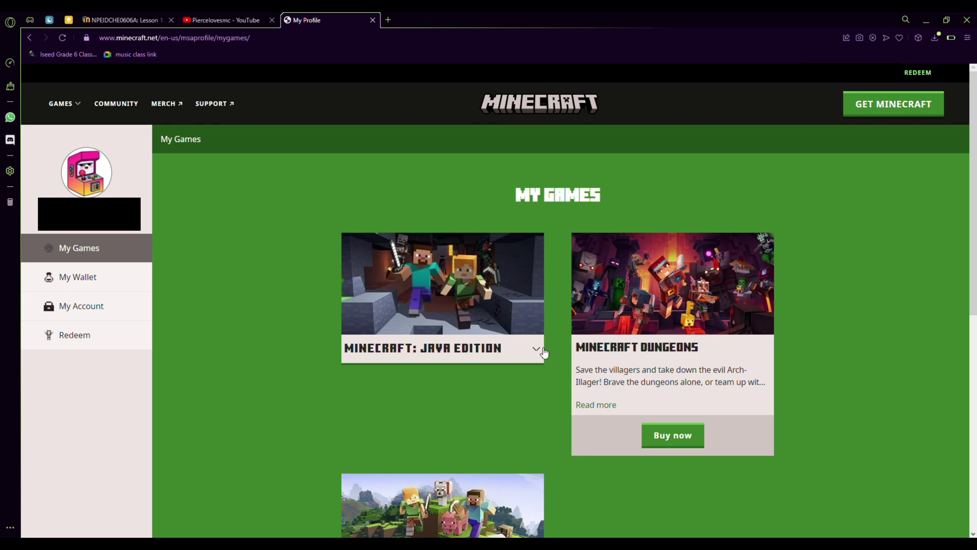
left_click(436, 351)
scroll(395, 364, "down", 3)
scroll(439, 369, "up", 3)
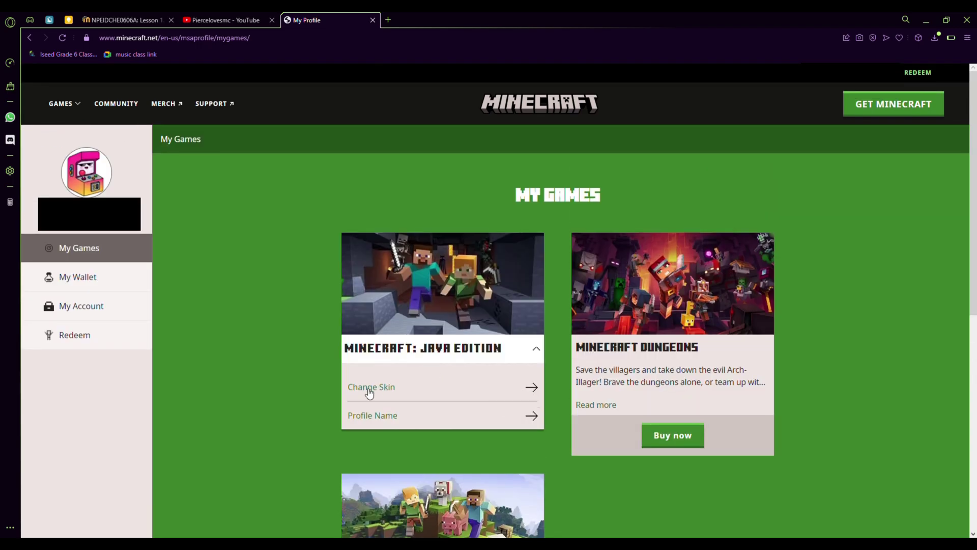
left_click(530, 386)
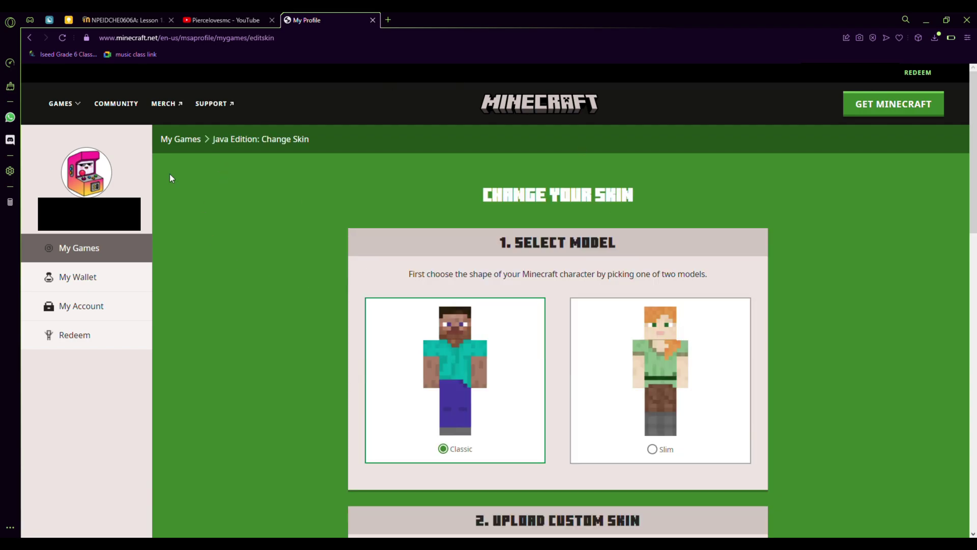
scroll(463, 351, "down", 3)
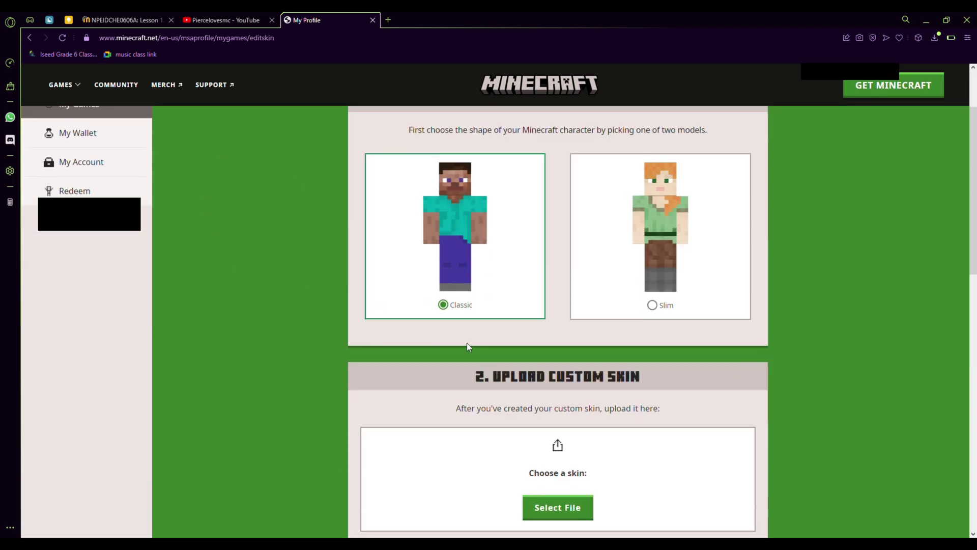
left_click(664, 253)
scroll(418, 275, "up", 1)
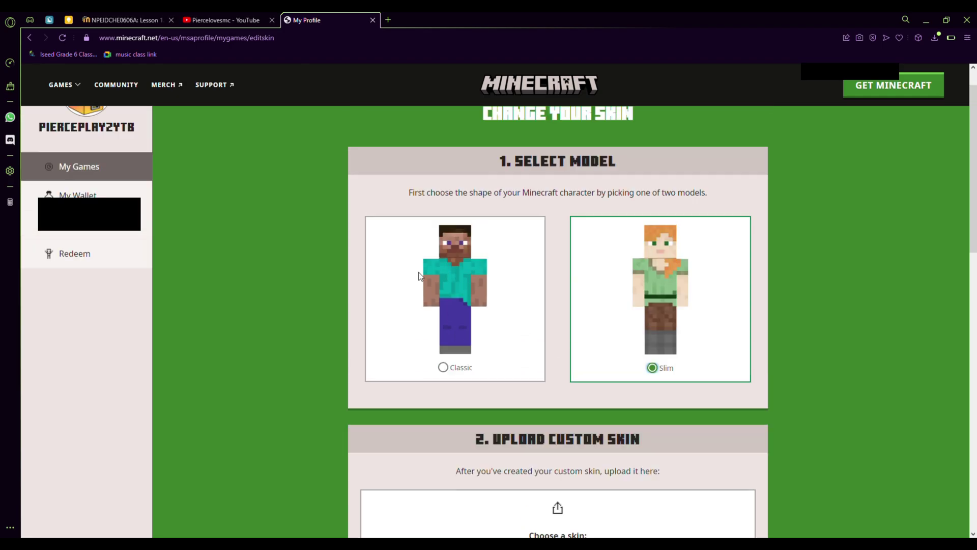
scroll(419, 276, "up", 2)
left_click(195, 138)
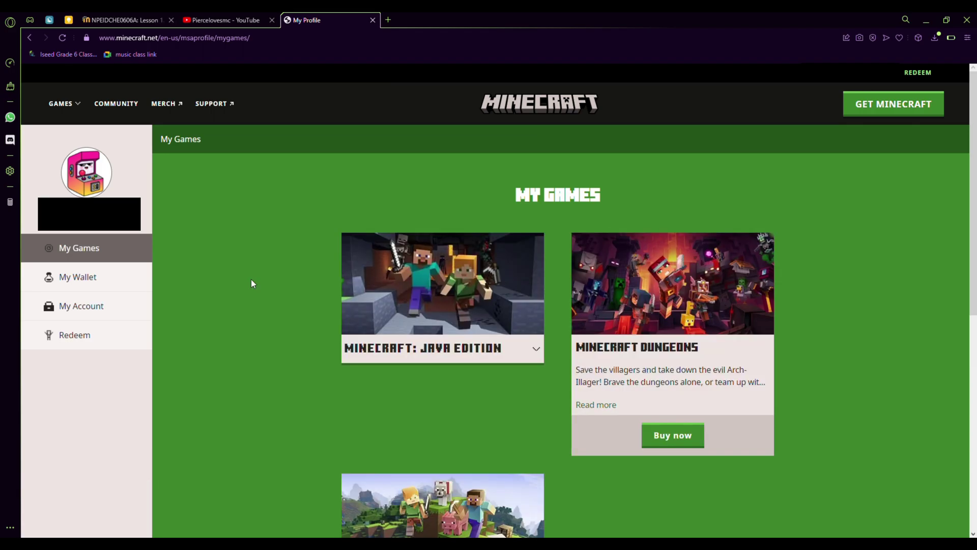
left_click(447, 354)
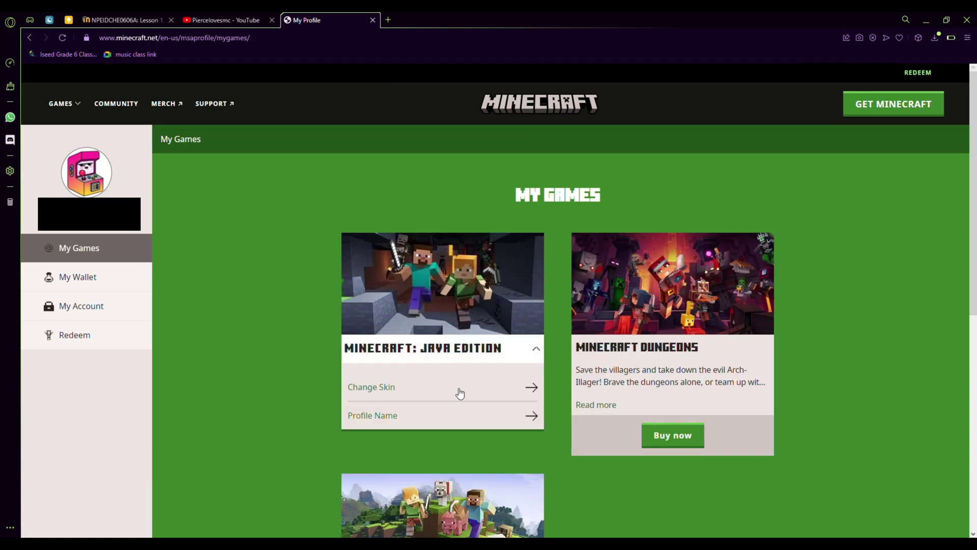
left_click(483, 420)
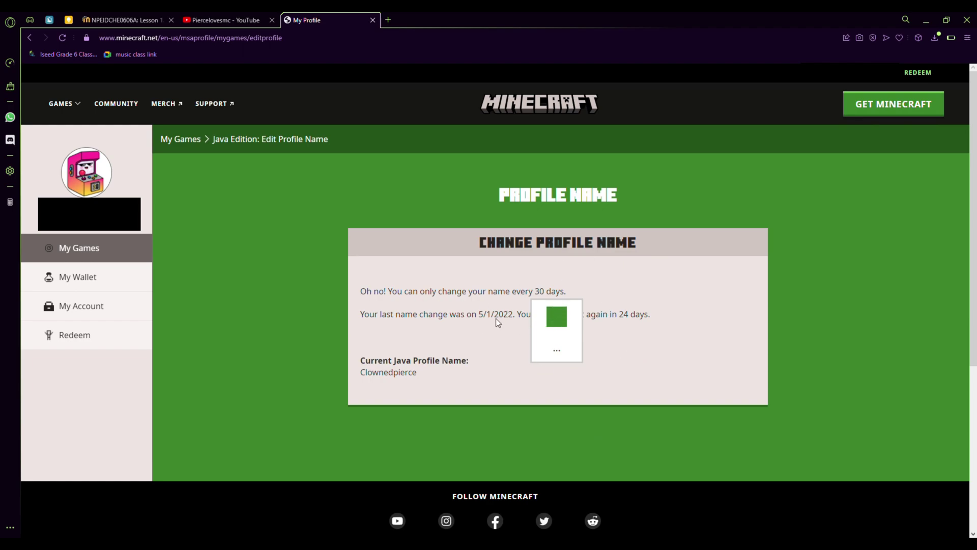
left_click_drag(346, 283, 741, 333)
left_click(782, 348)
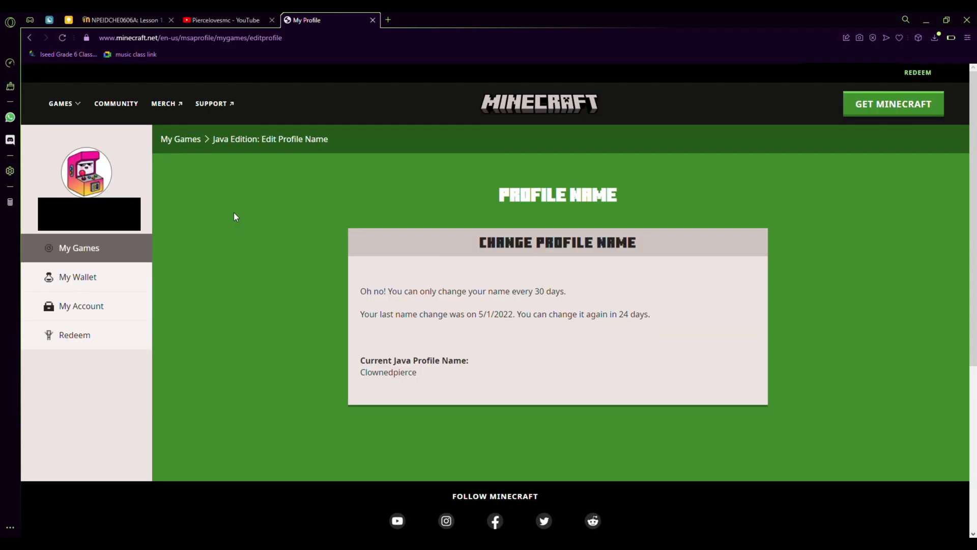
left_click(181, 139)
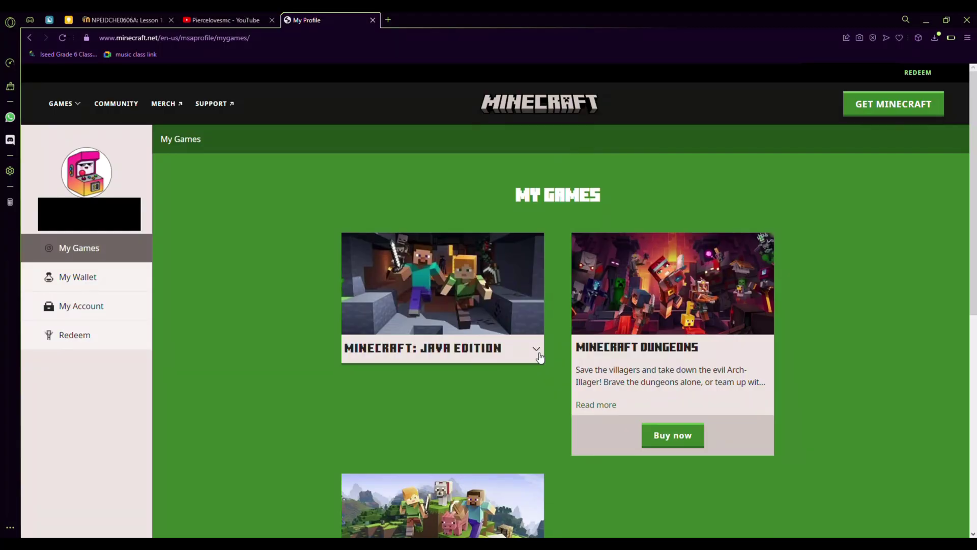
left_click(540, 358)
left_click(540, 358)
left_click(503, 361)
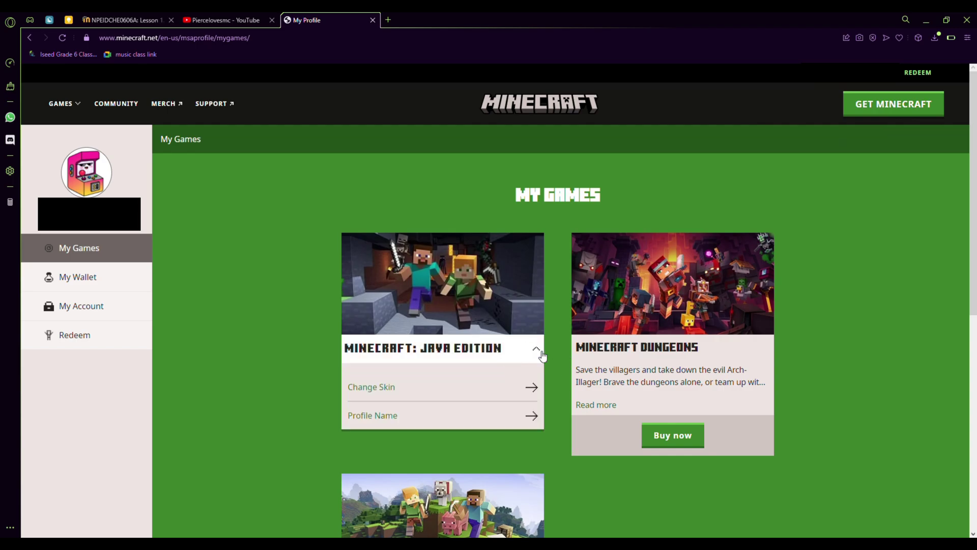
left_click(347, 360)
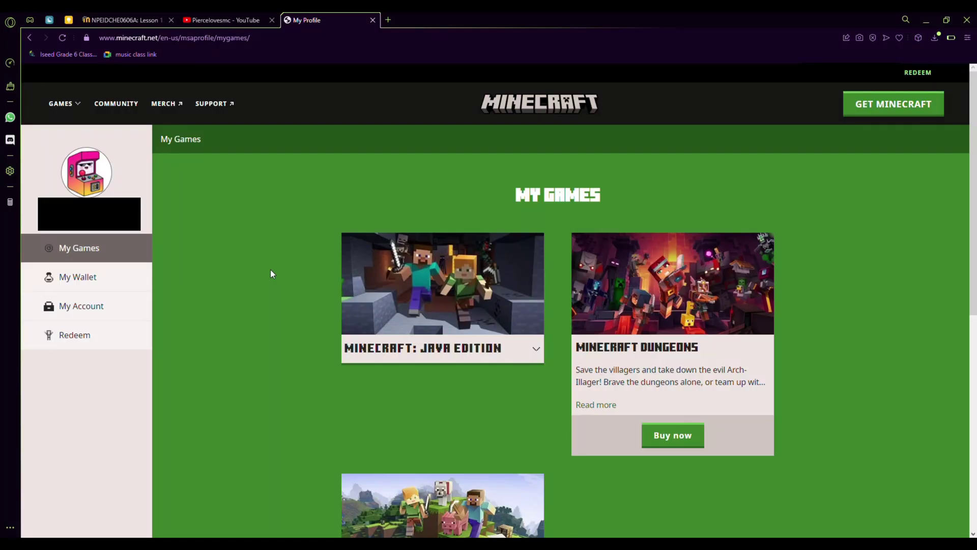